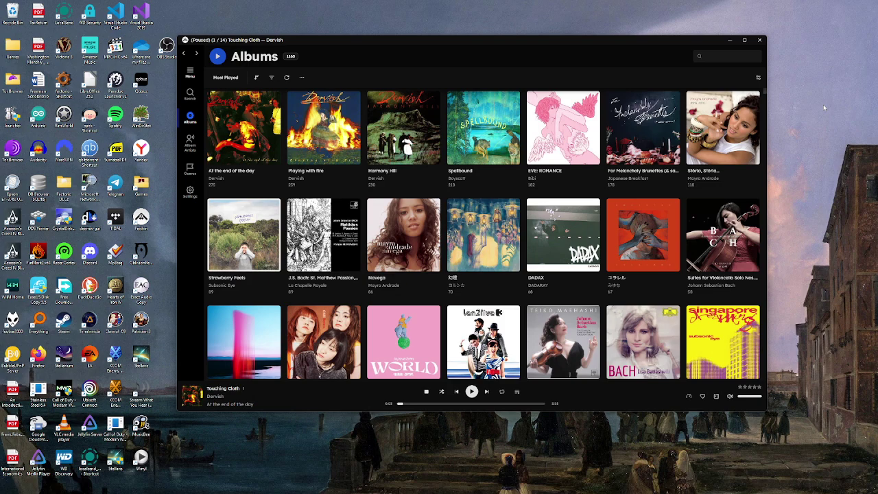
Step: Open the playback settings and choose MPV as the audio player
click(191, 192)
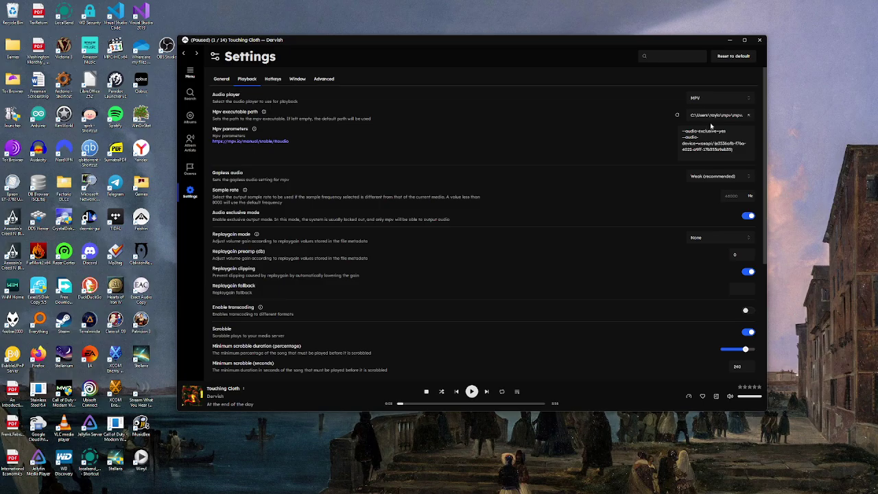
click(721, 97)
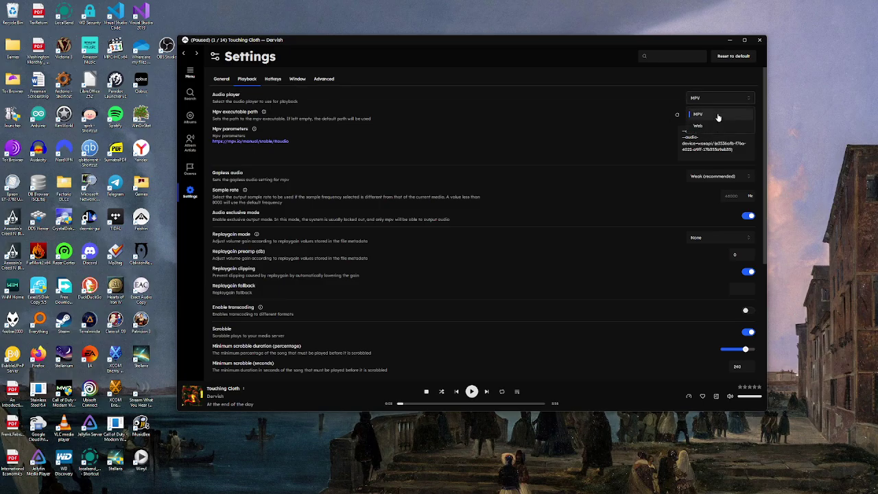
click(690, 115)
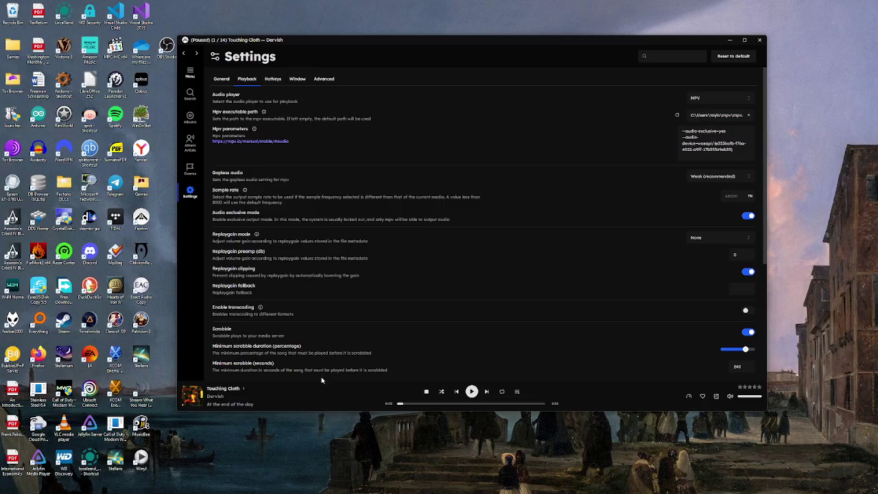
Step: Switch to Firefox to view the 64-bit mpv Windows builds and page address on SourceForge, and return to Feishin's settings
mouse_move(186, 489)
click(148, 488)
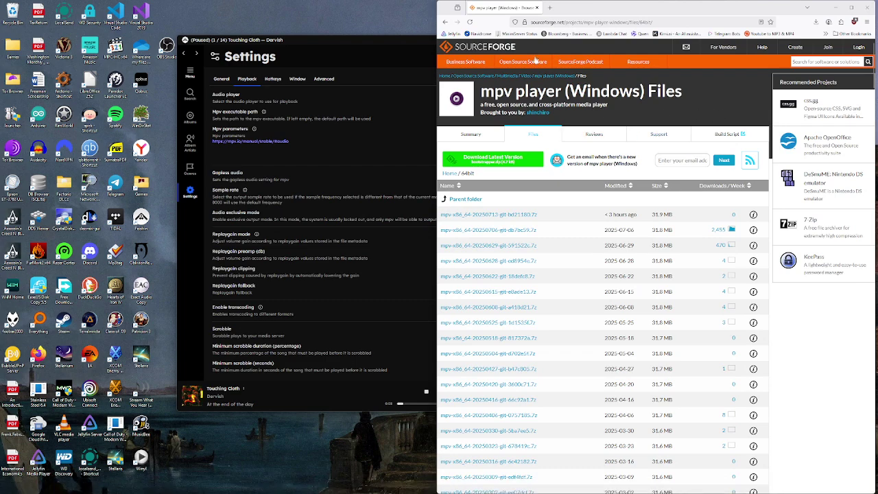
click(581, 23)
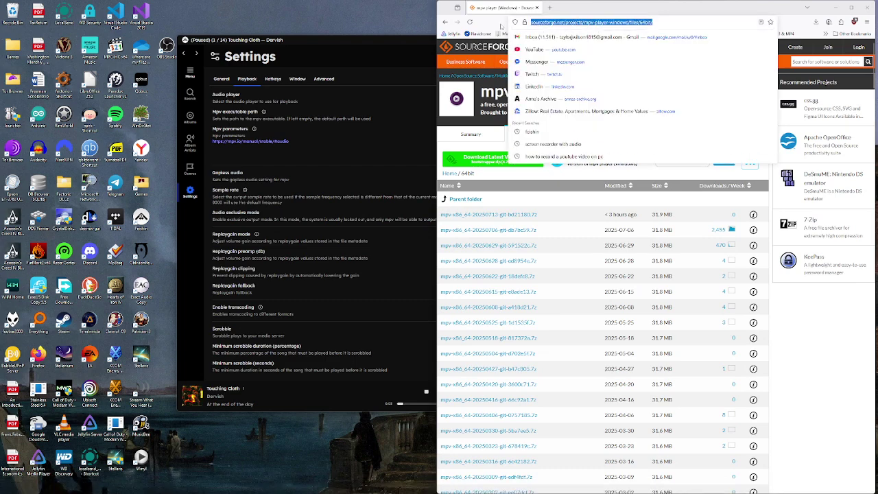
key(Escape)
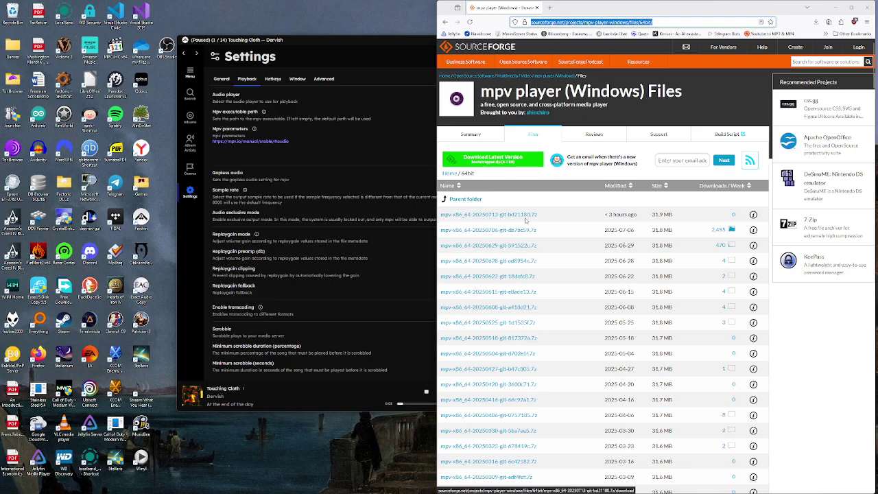
click(362, 46)
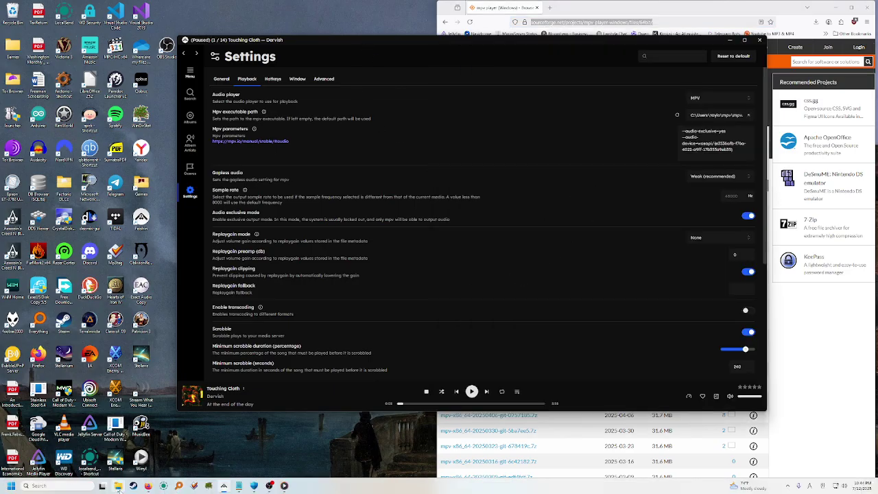
Step: Bring up the mpv folder in File Explorer, reposition its window and show the folder's full path
click(118, 486)
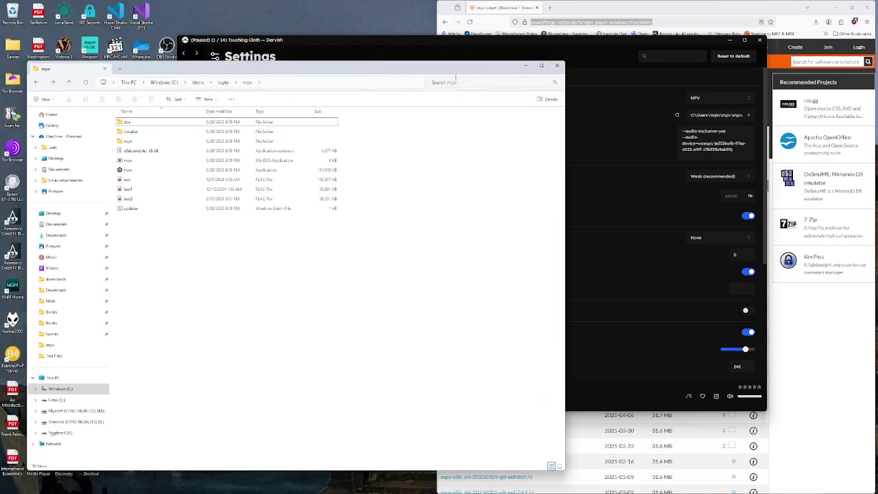
drag(462, 68, 466, 72)
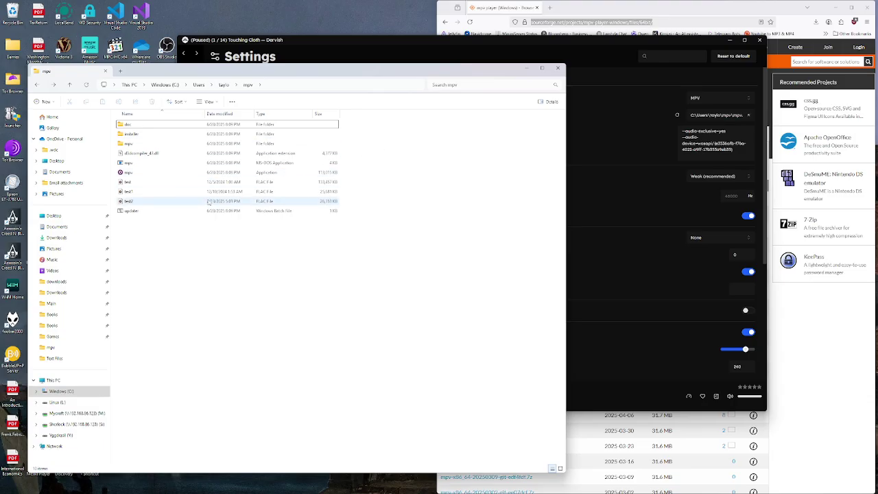
drag(253, 72, 228, 69)
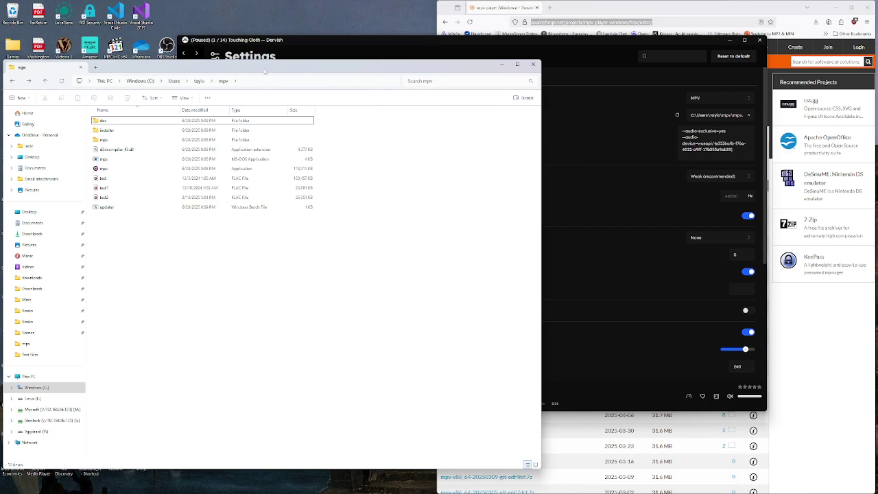
drag(260, 71, 273, 72)
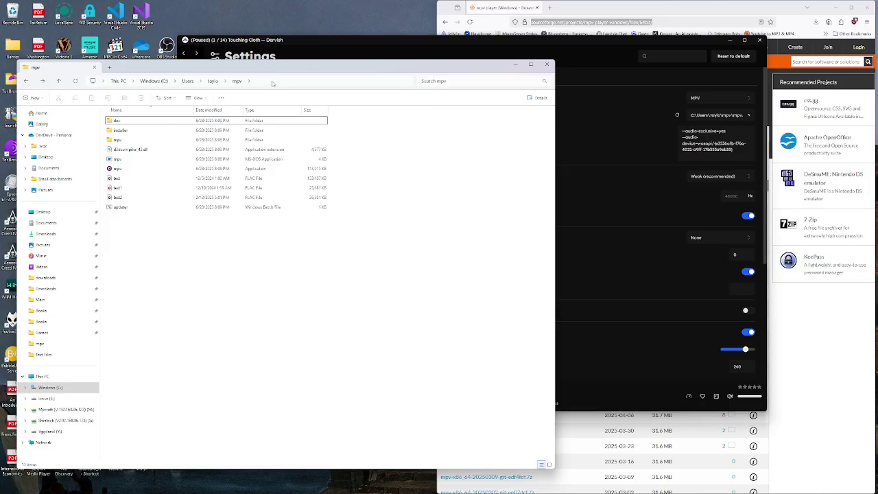
click(272, 81)
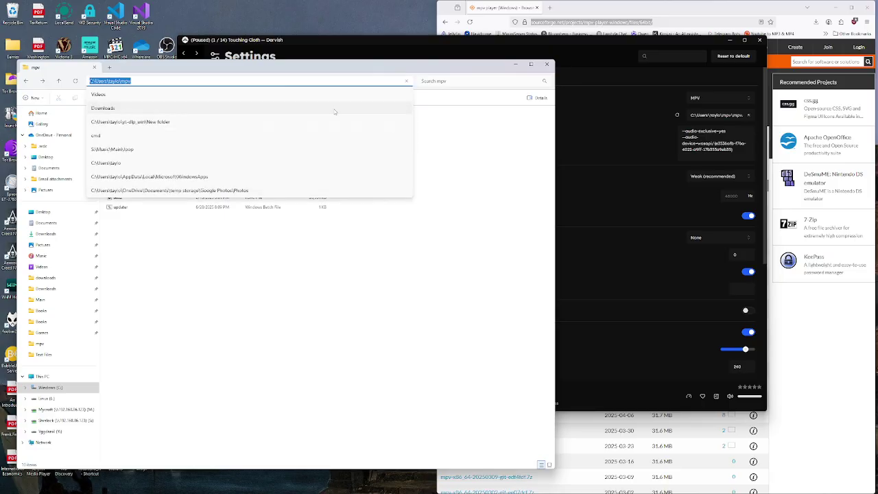
click(715, 116)
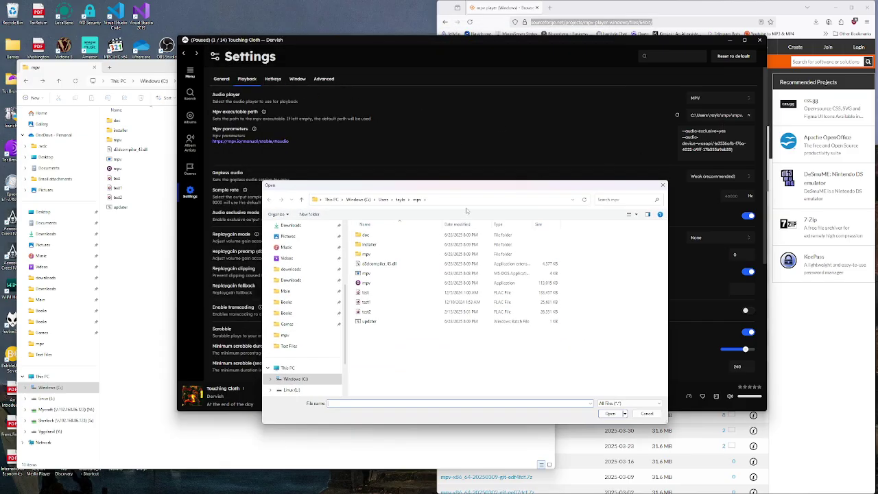
click(467, 199)
click(466, 200)
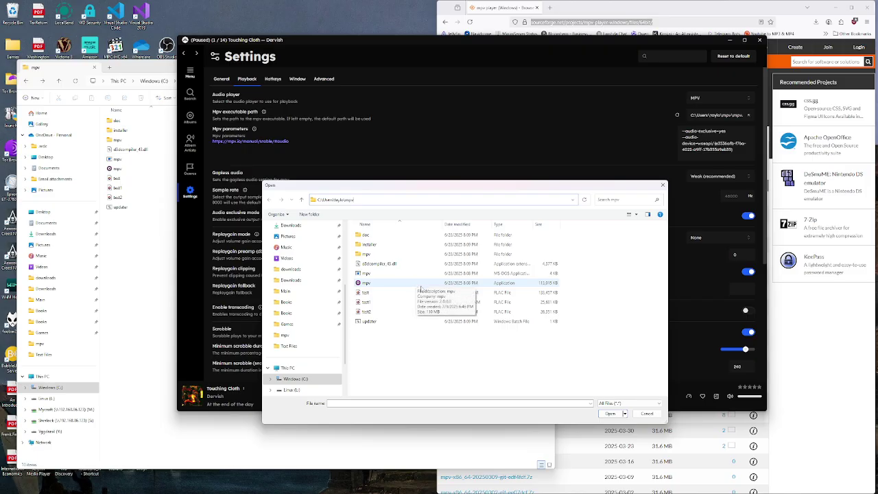
click(641, 414)
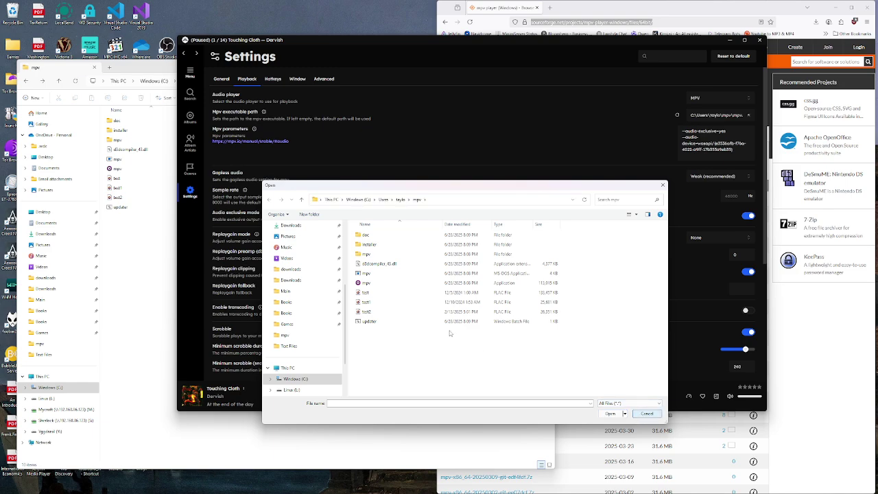
click(396, 283)
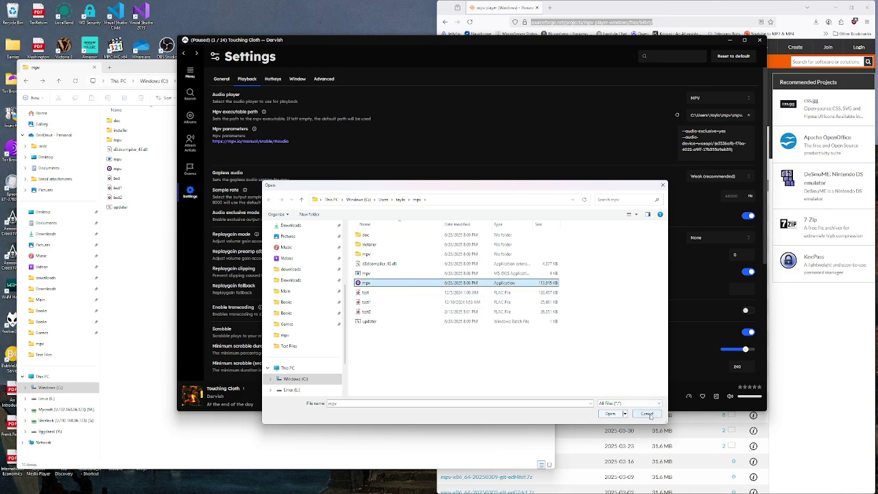
click(648, 415)
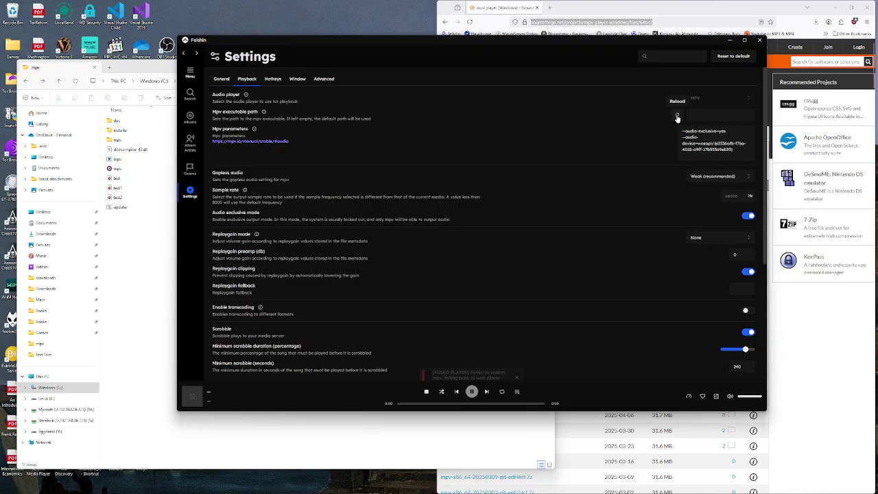
Step: Set the Mpv executable path in Feishin to the mpv application file in the mpv folder
click(708, 114)
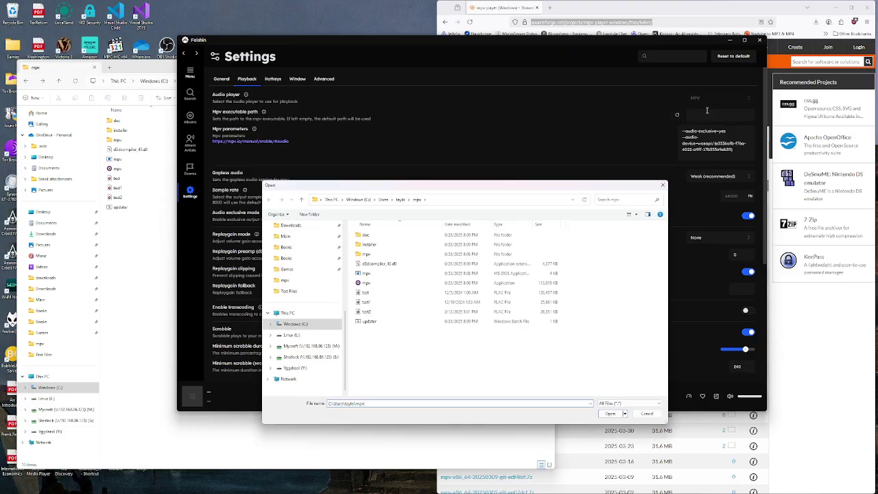
click(387, 285)
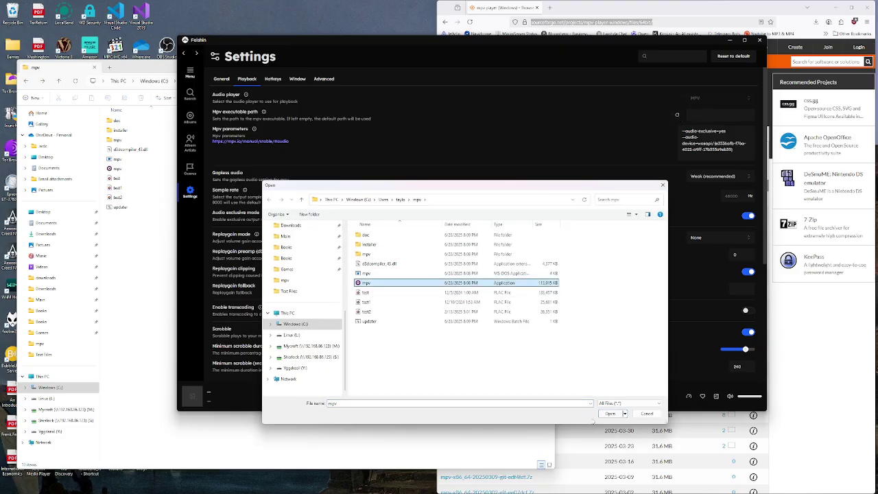
click(610, 414)
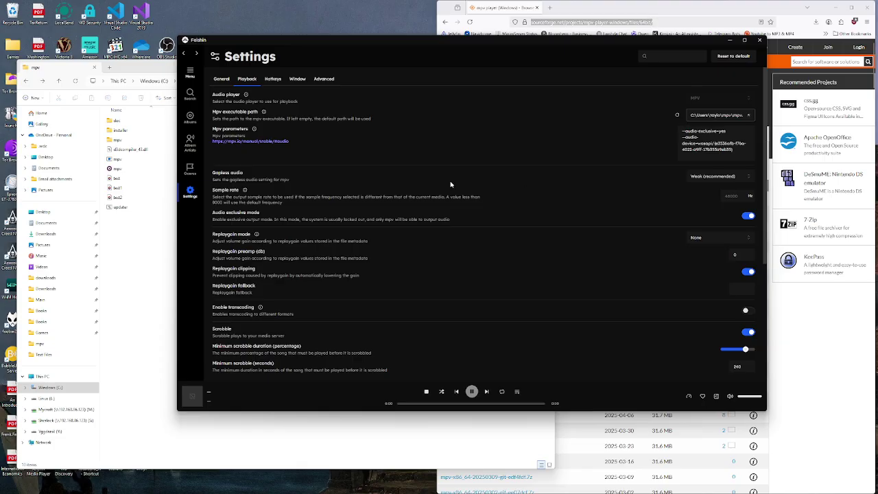
Step: Minimize the mpv folder window and examine the --audio-exclusive=yes and --audio-device entries in the Mpv parameters
mouse_move(254, 130)
click(145, 80)
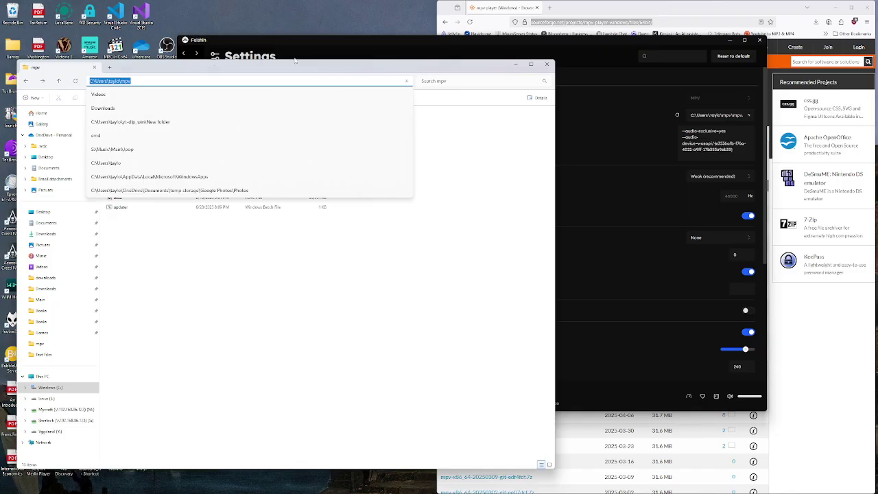
click(519, 67)
click(519, 66)
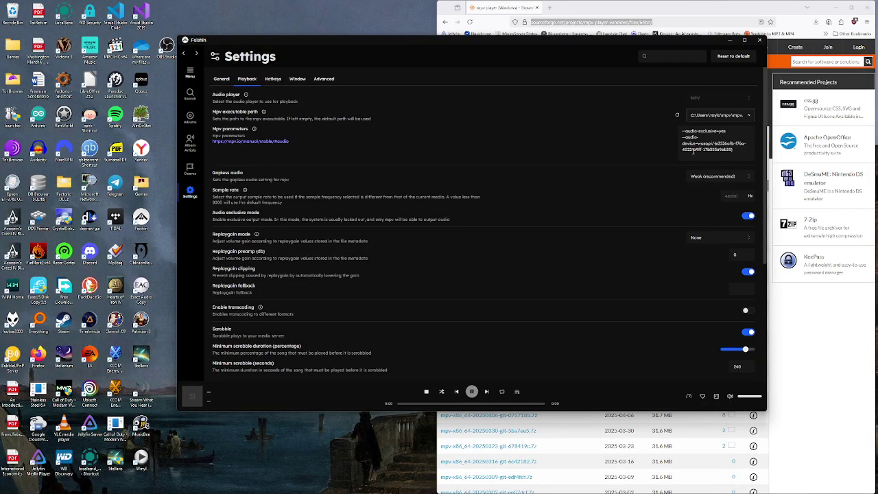
drag(684, 131, 727, 131)
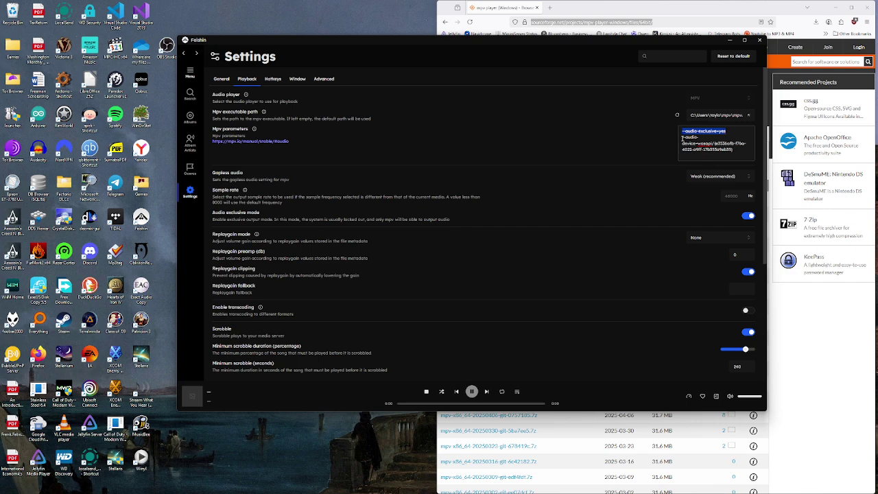
drag(682, 138, 734, 148)
click(698, 143)
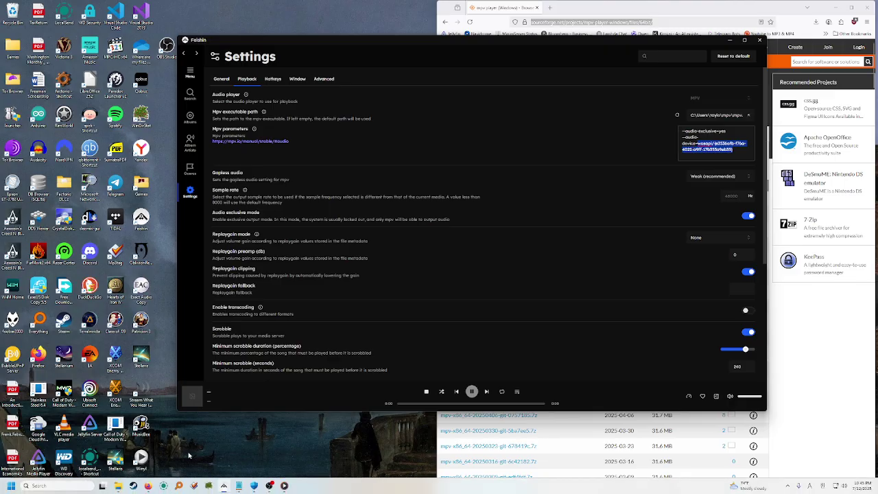
Step: Open a Command Prompt in the mpv folder from File Explorer by running cmd
click(118, 486)
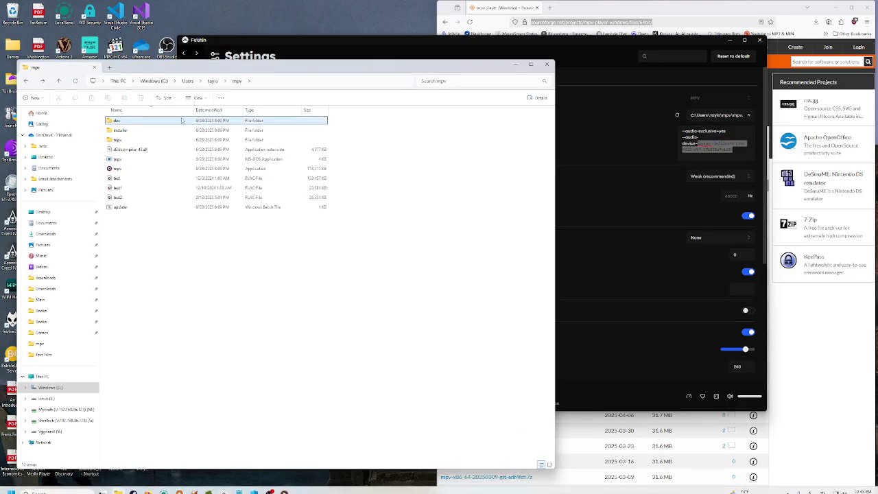
click(272, 80)
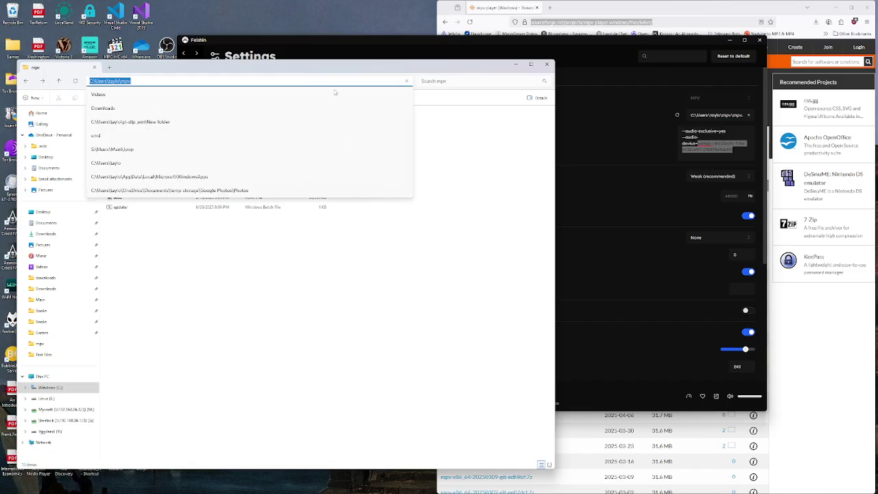
click(359, 190)
click(266, 82)
text(cmd)
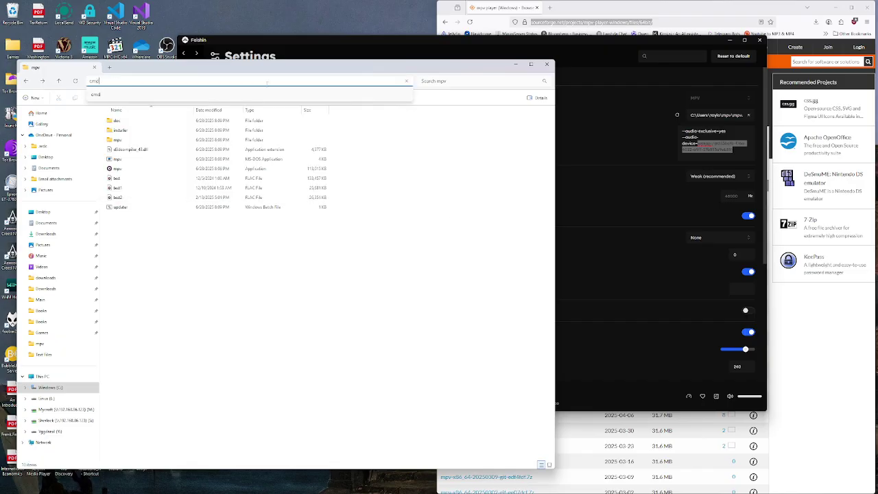
key(Return)
drag(234, 116, 221, 105)
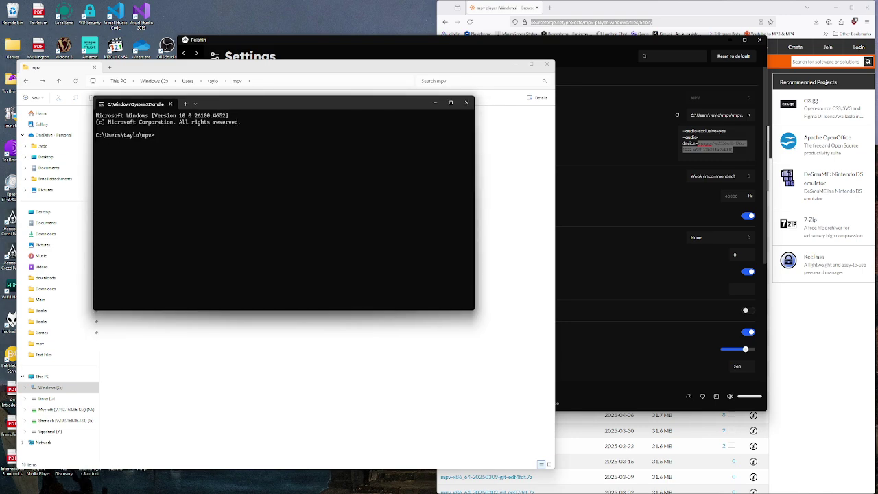
Step: Copy "mpv --ao=wasapi --audio-device=help" from the Notepad note and run it in the Command Prompt
click(238, 485)
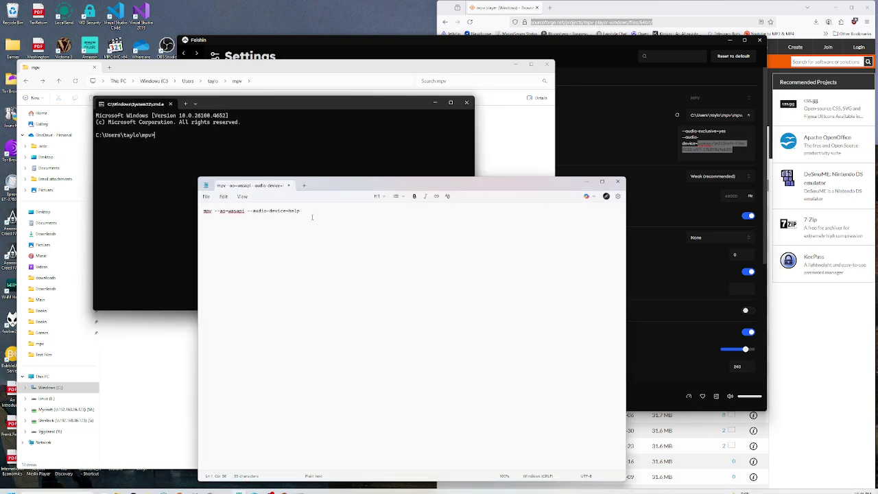
drag(299, 210, 198, 217)
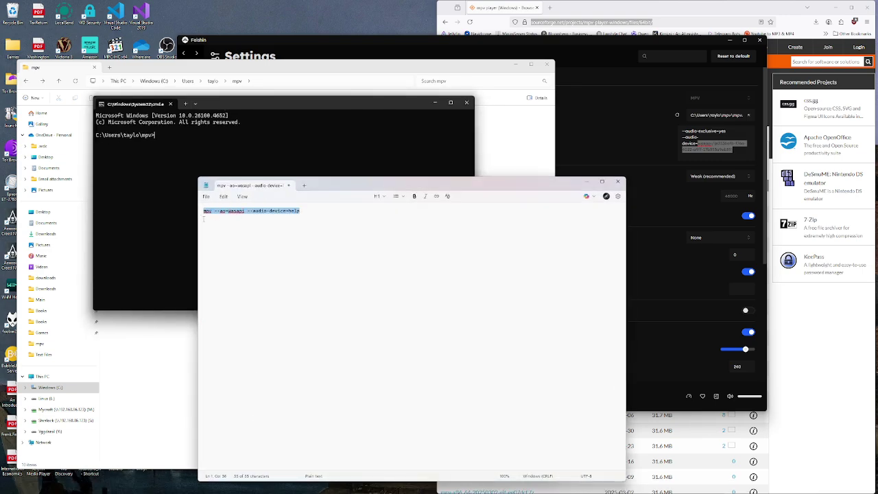
key(ctrl+c)
click(187, 143)
key(ctrl+v)
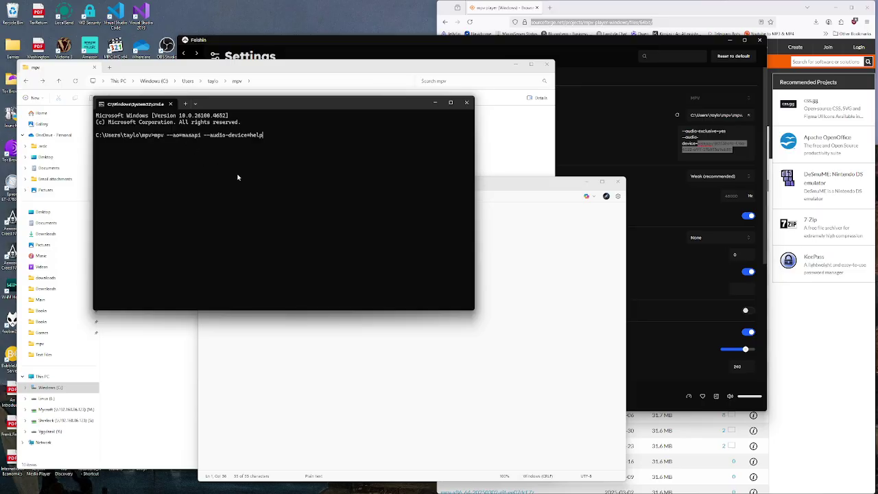
key(ctrl+v)
key(BackSpace)
key(BackSpace)
key(BackSpace)
key(BackSpace)
key(BackSpace)
key(BackSpace)
key(BackSpace)
key(BackSpace)
key(BackSpace)
key(BackSpace)
key(BackSpace)
key(BackSpace)
key(BackSpace)
key(BackSpace)
key(BackSpace)
key(BackSpace)
key(BackSpace)
key(BackSpace)
key(BackSpace)
key(BackSpace)
key(BackSpace)
key(Return)
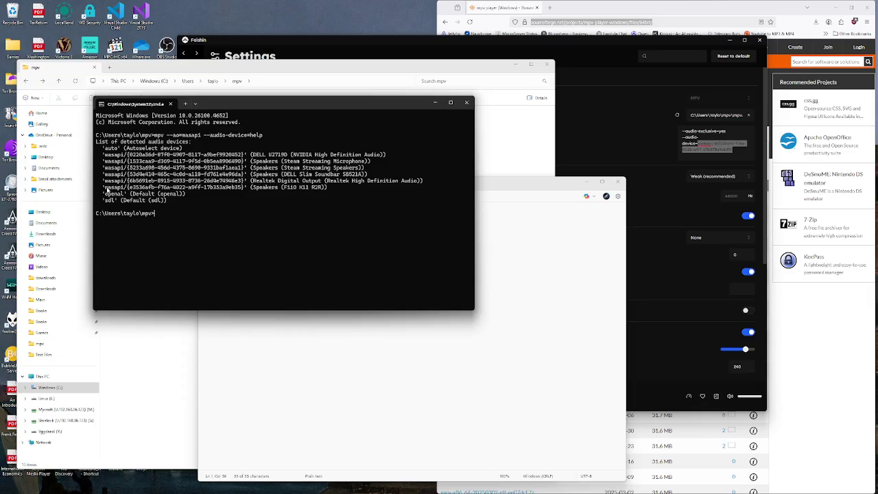
Step: Replace the --audio-device value in Feishin's Mpv parameters with the WASAPI ID of the FiiO K11 R2R speakers, and reload mpv
drag(104, 189, 244, 192)
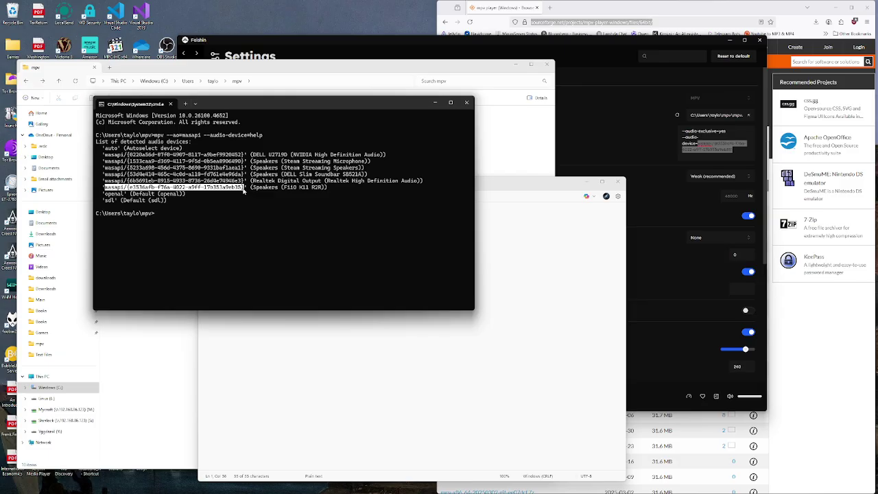
key(ctrl+c)
key(alt+Tab)
key(ctrl+v)
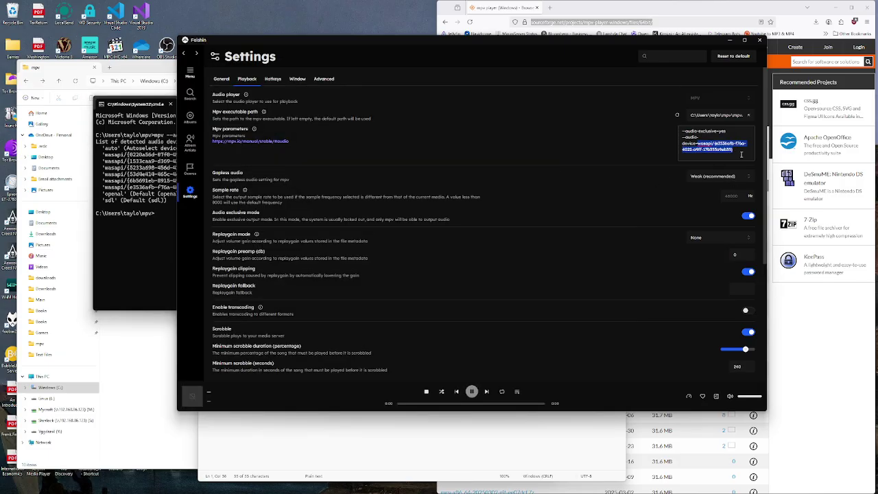
drag(735, 151, 698, 143)
click(656, 142)
click(675, 118)
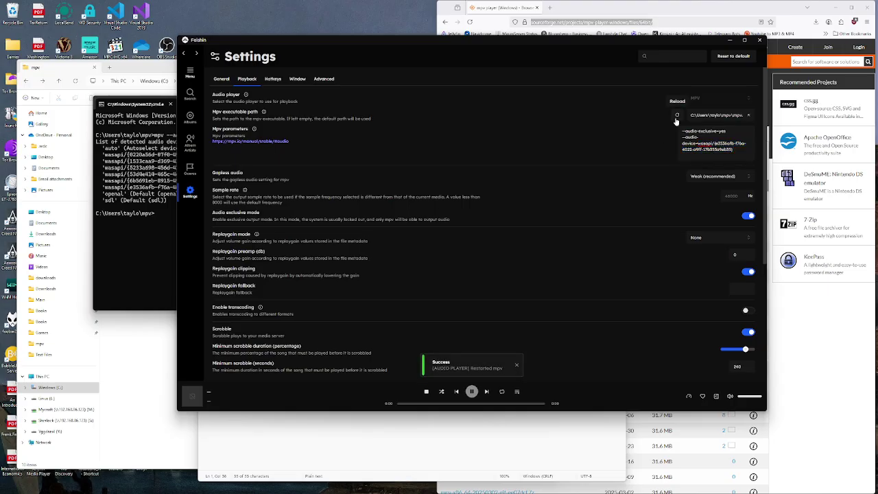
Step: Play the Dervish album "At the end of the day" from the albums list as a test, and pause it
click(191, 121)
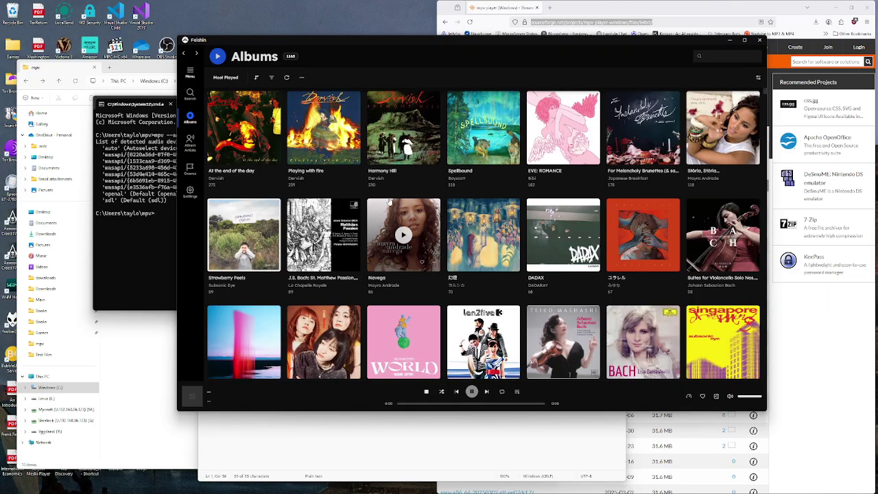
click(244, 127)
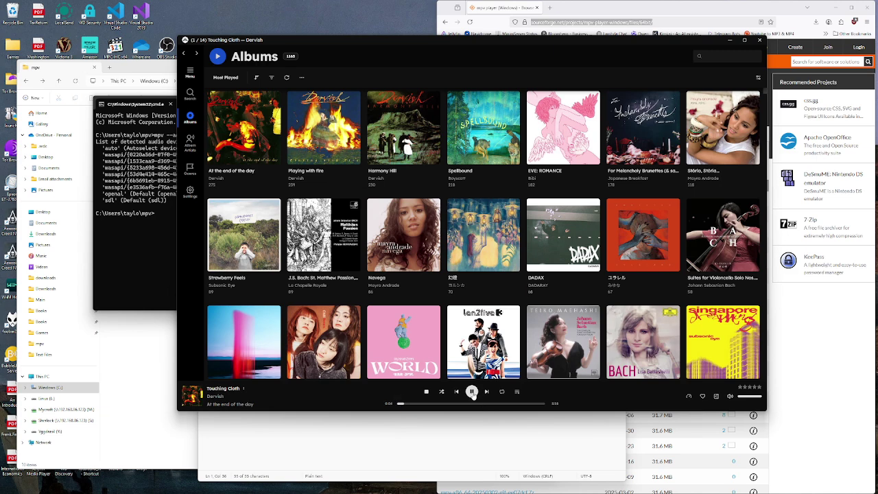
click(471, 392)
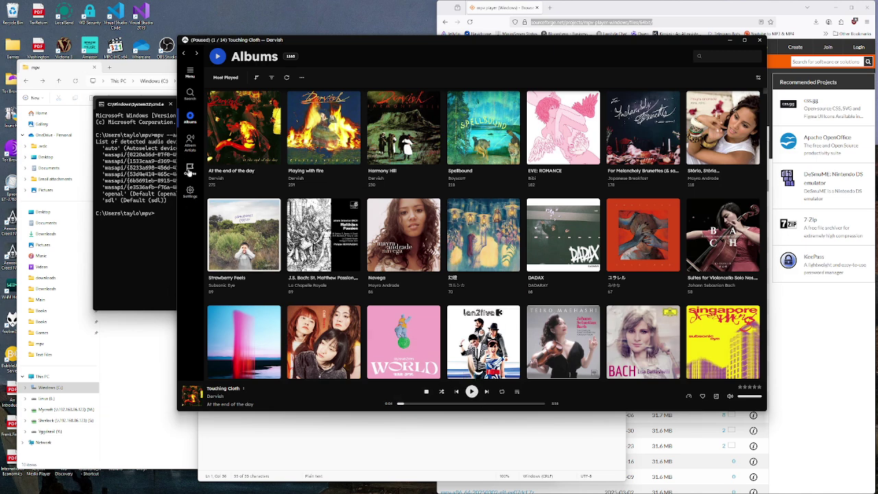
Step: Return to the playback settings and open the Mpv parameters for editing
click(190, 197)
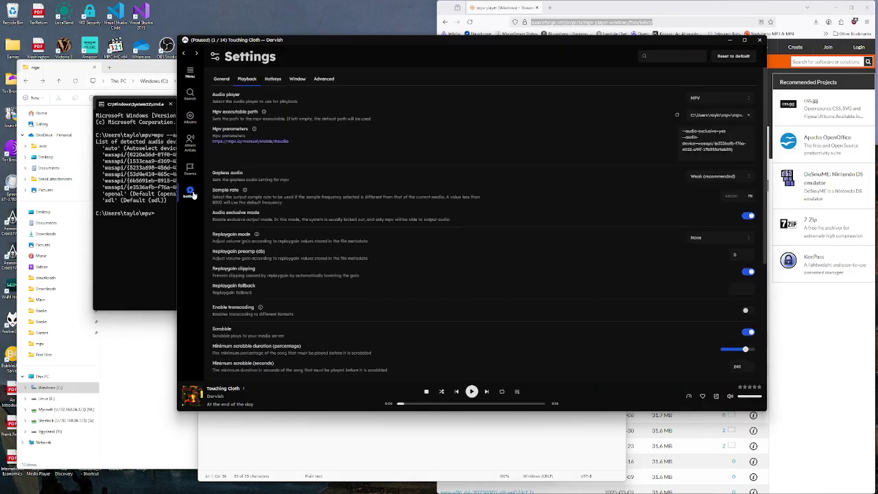
click(743, 151)
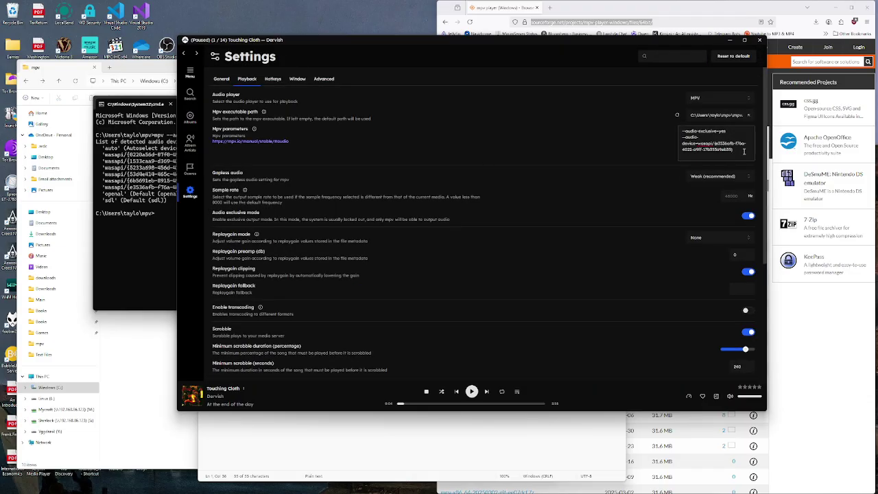